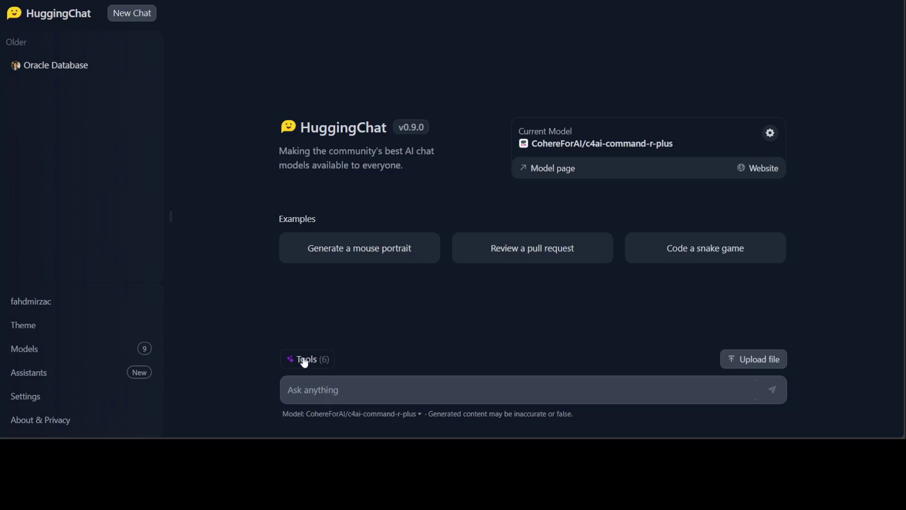
Step: Show the Tools list with all six tools enabled, including Web Search, URL Fetcher and Calculator
click(309, 391)
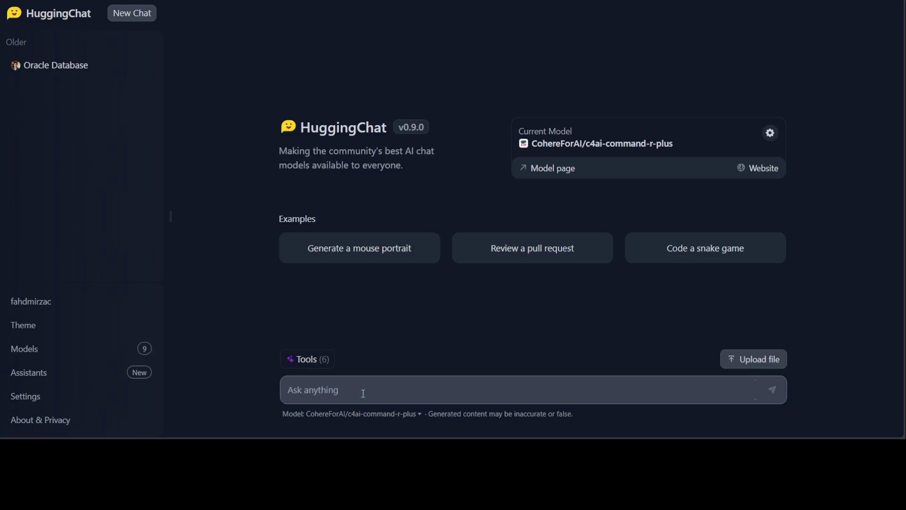
click(309, 360)
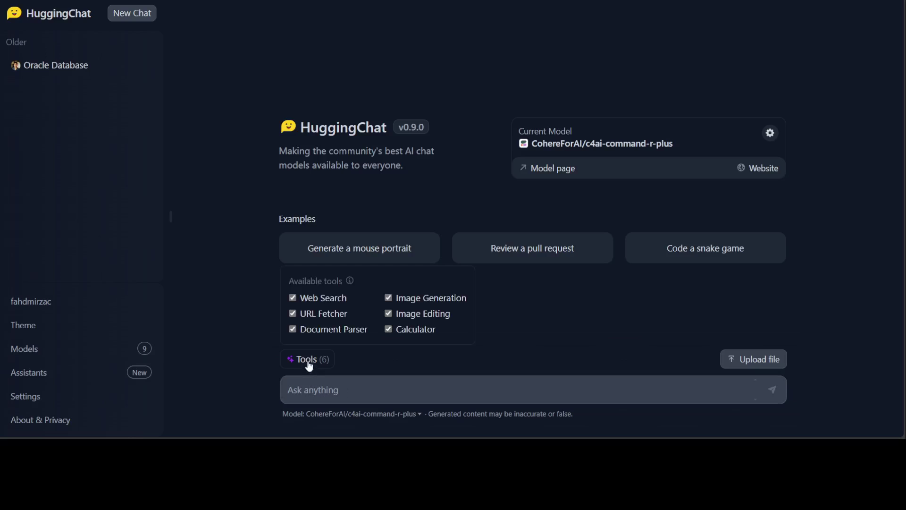
Step: Ask who the named AI YouTuber is, then highlight the web-search answer citing four sources
click(385, 400)
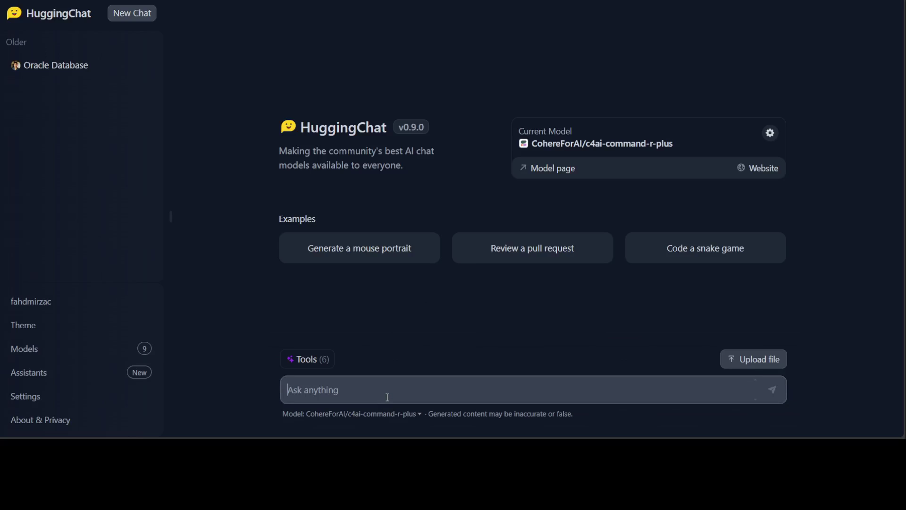
text(who is Fahd Mirza the AI YOU)
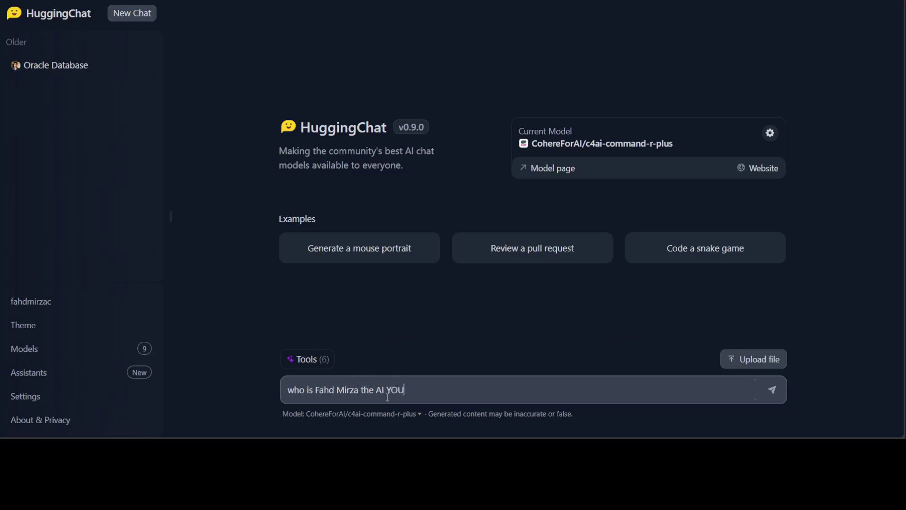
text(TUBER)
key(BackSpace)
key(BackSpace)
key(BackSpace)
key(BackSpace)
key(BackSpace)
key(BackSpace)
key(BackSpace)
text(ouTuber)
key(Return)
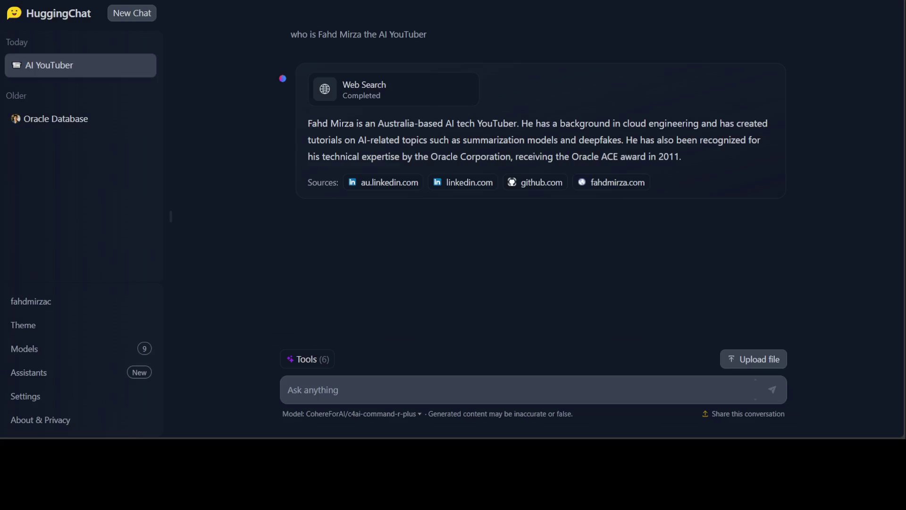
drag(308, 124, 658, 155)
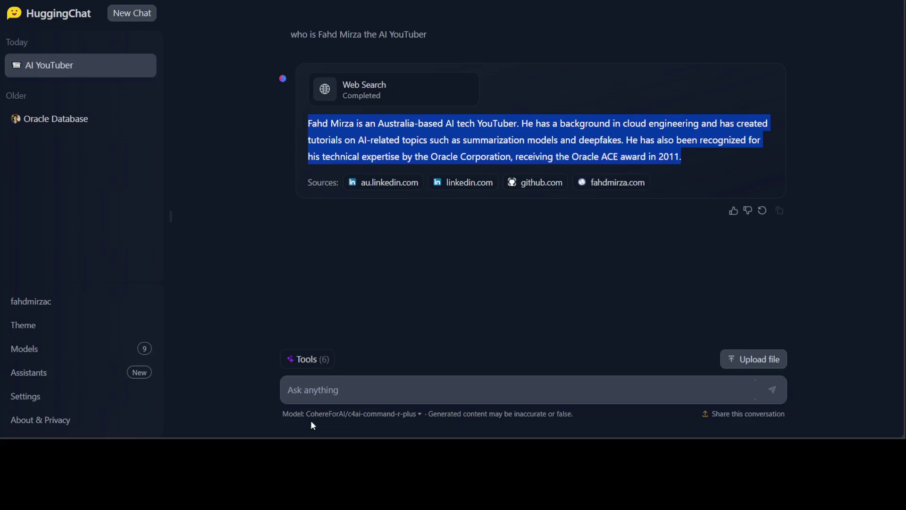
Step: Ask the shorter who-is question without the YouTuber hint, getting an answer about two same-named people
click(330, 390)
text(who is Fahd Mirza)
key(Return)
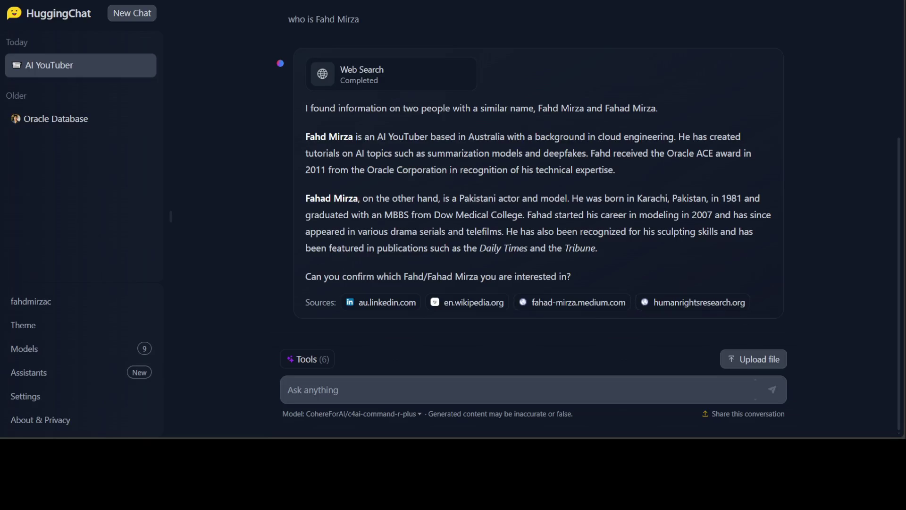
click(350, 389)
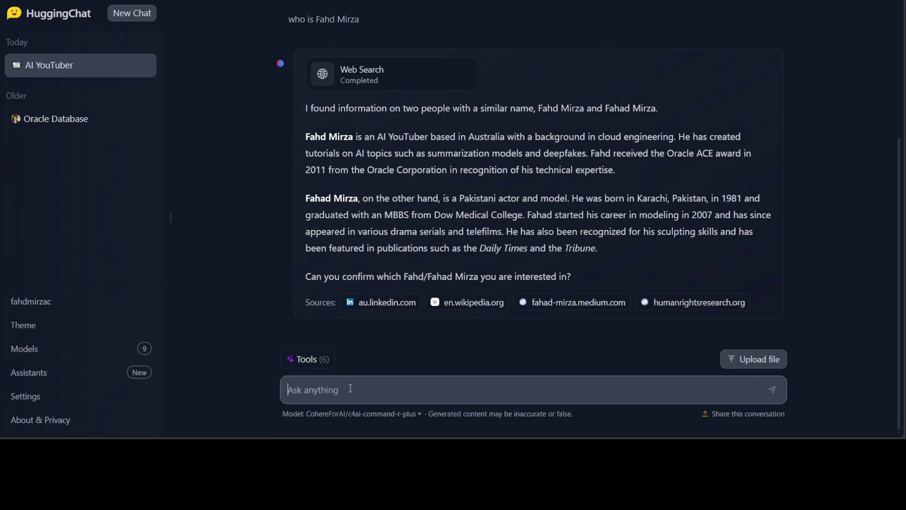
Step: Paste and send '25 - 4 * 2 + 3 = ?', answered as 20 by the Calculator
text(25 - 4 * 2 + 3 = ?)
key(Return)
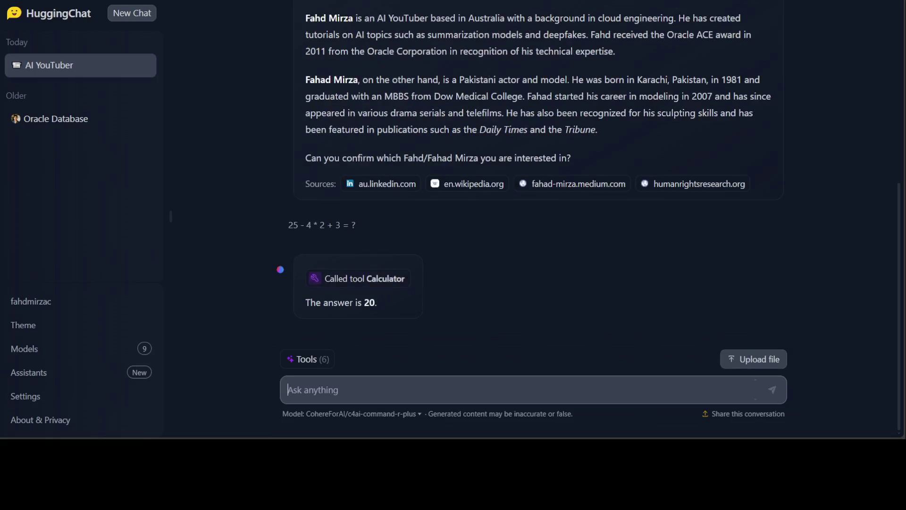
mouse_move(360, 319)
Step: Send 'generate an image of marigold' to get a generated marigold picture
text(generate an image of marigold)
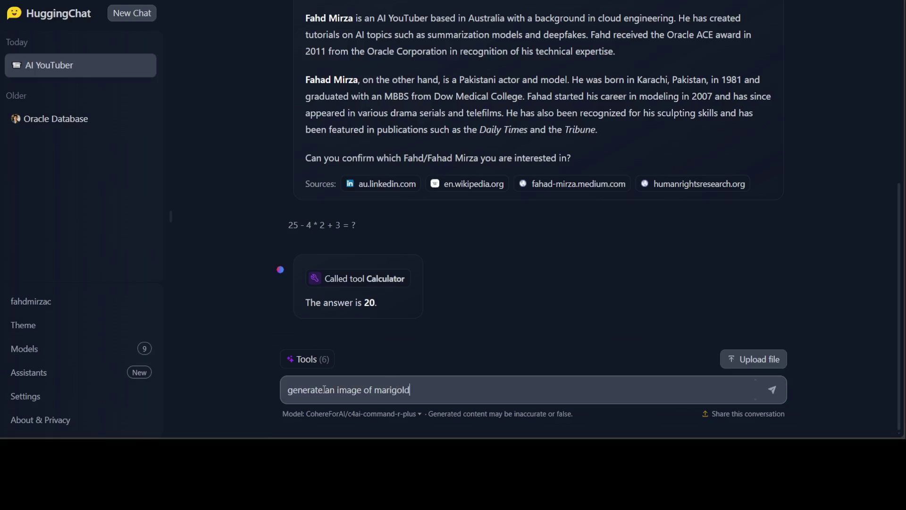
key(Return)
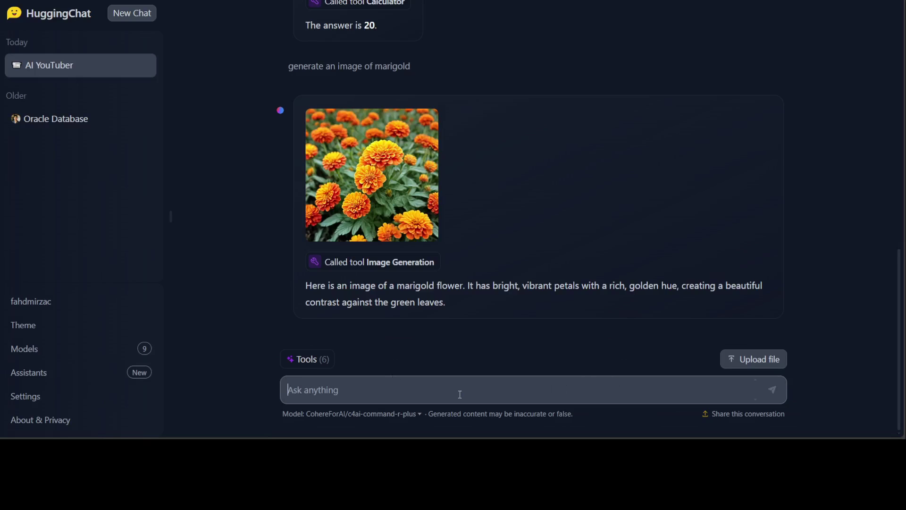
Step: Attach an image file and ask the assistant to 'make this bear red'
click(753, 360)
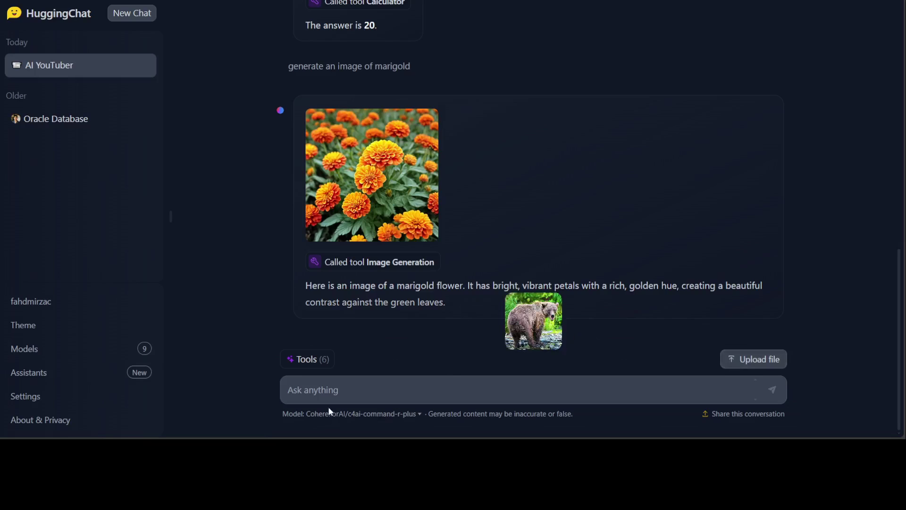
click(327, 394)
text(make this bear )
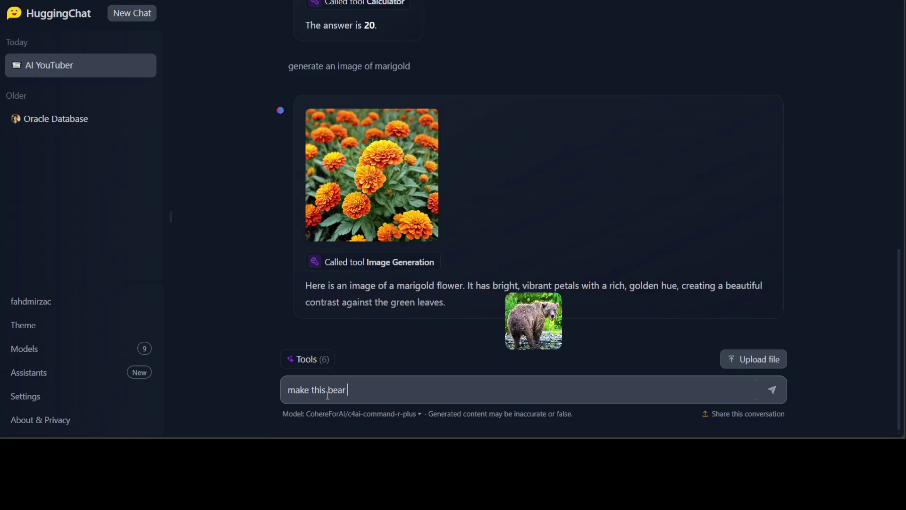
text(red)
key(Return)
Step: Ask the assistant to 'make this beautiful'
mouse_move(543, 345)
text(am)
key(BackSpace)
key(BackSpace)
text(make this beautiful)
key(Return)
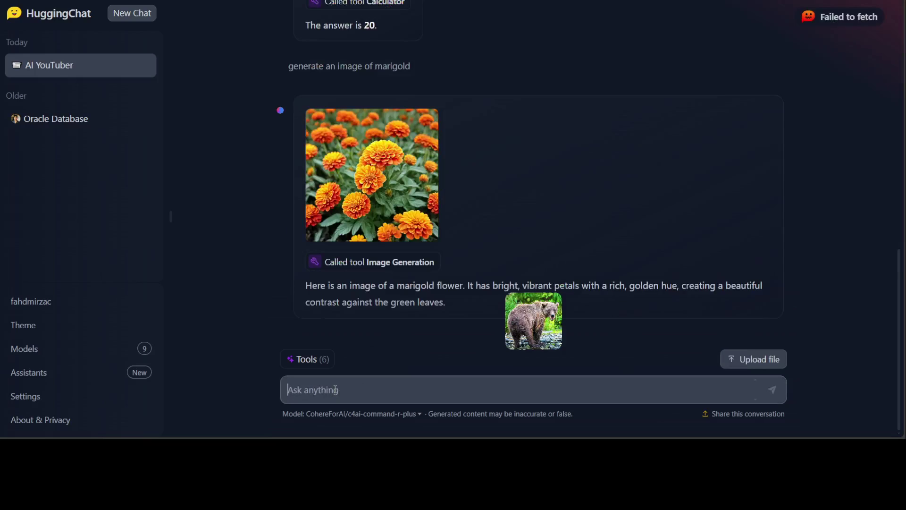
Step: Request 'make the sunset blue', which fails to fetch, and show the available tools
mouse_move(493, 255)
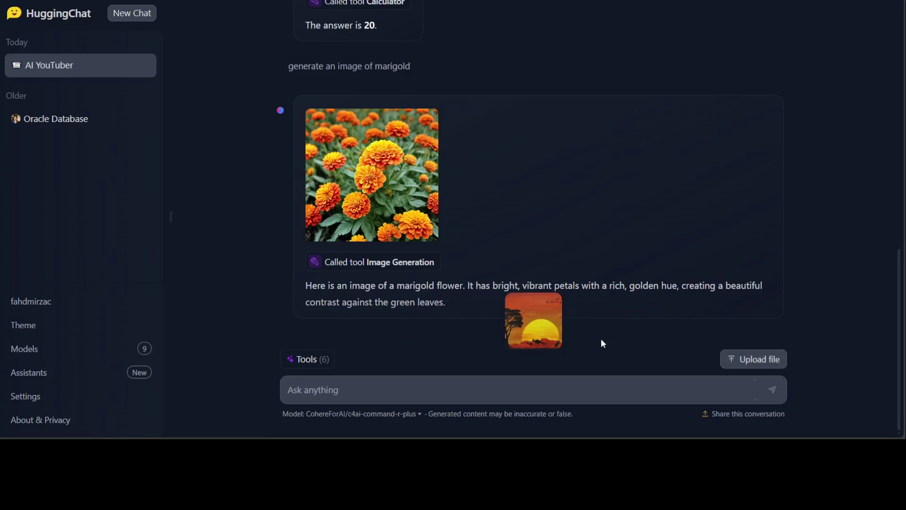
mouse_move(543, 307)
click(553, 388)
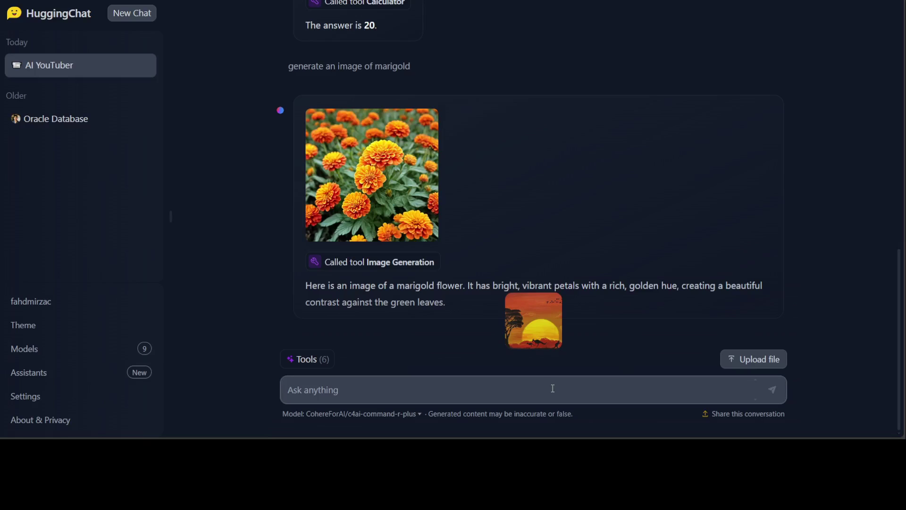
text(make the sunset blue)
key(Return)
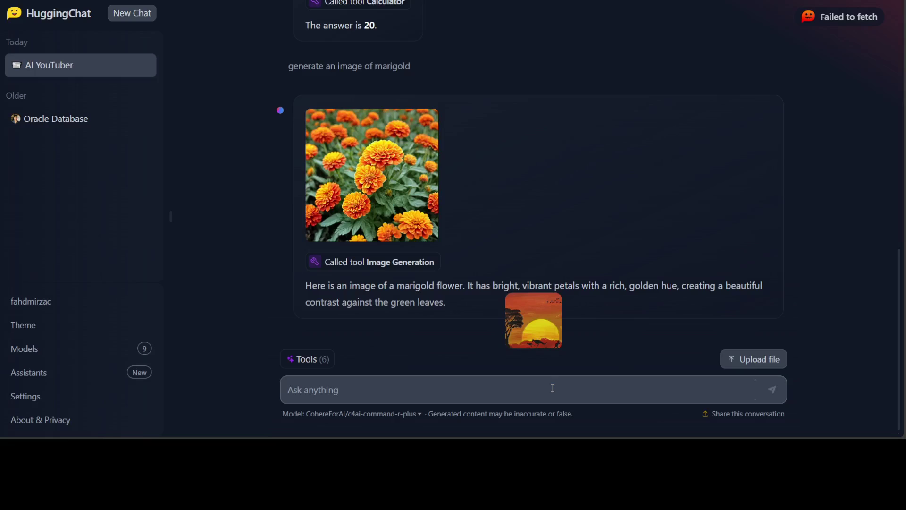
click(321, 363)
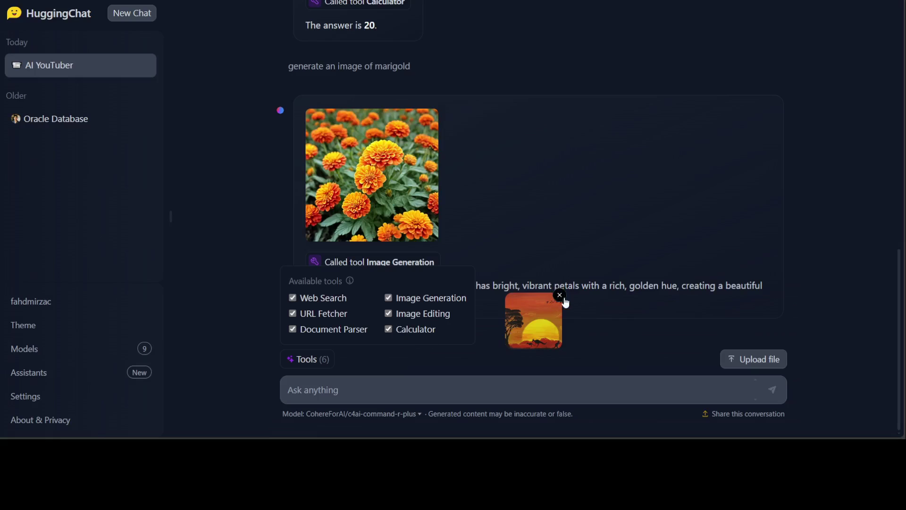
Step: Replace the sunset image with mypdf.pdf and ask who the person in the PDF is
click(566, 298)
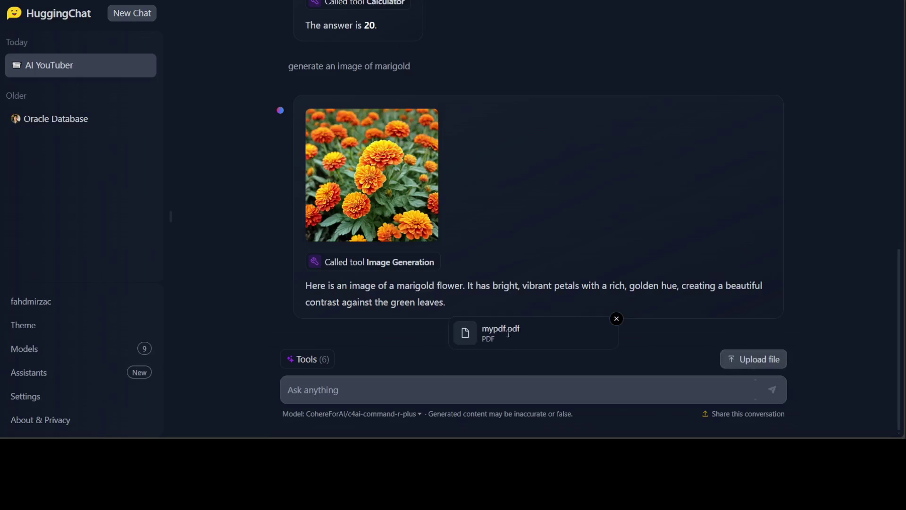
click(347, 389)
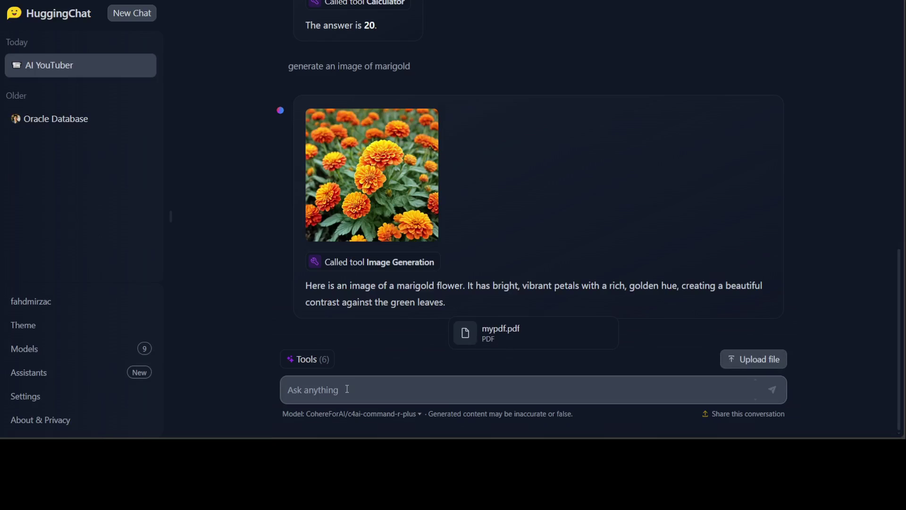
text(what is)
key(BackSpace)
key(BackSpace)
key(BackSpace)
key(BackSpace)
key(BackSpace)
key(BackSpace)
key(BackSpace)
text(who is fahd mirza)
key(Return)
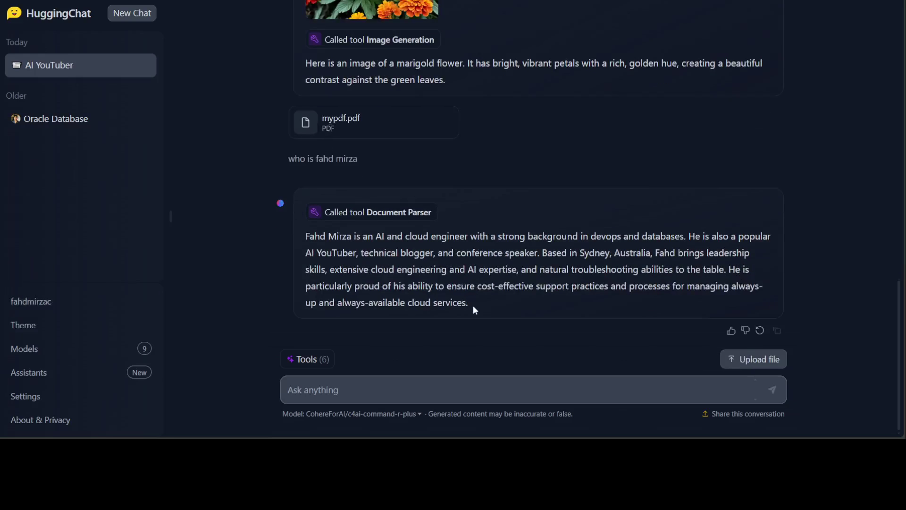
Step: With finance.csv attached, ask 'which product is the most popular in terms of sales'
drag(474, 307, 308, 235)
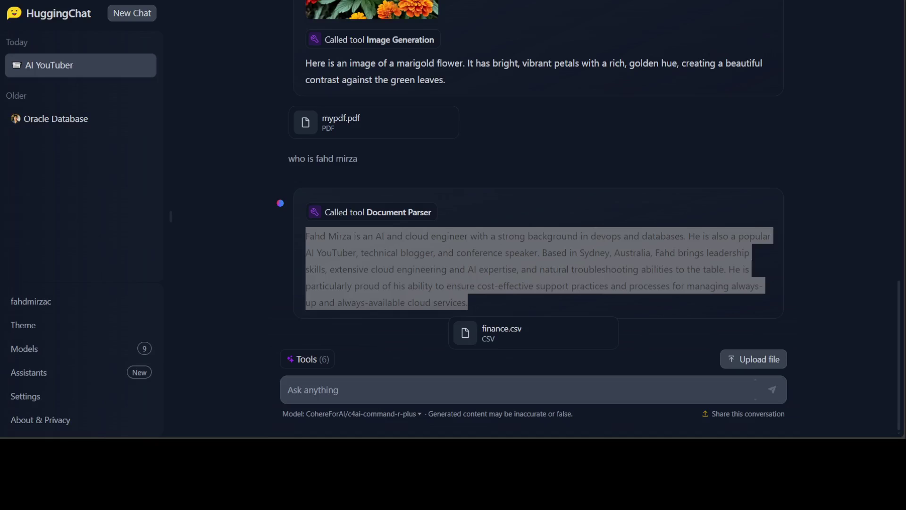
mouse_move(616, 319)
click(383, 391)
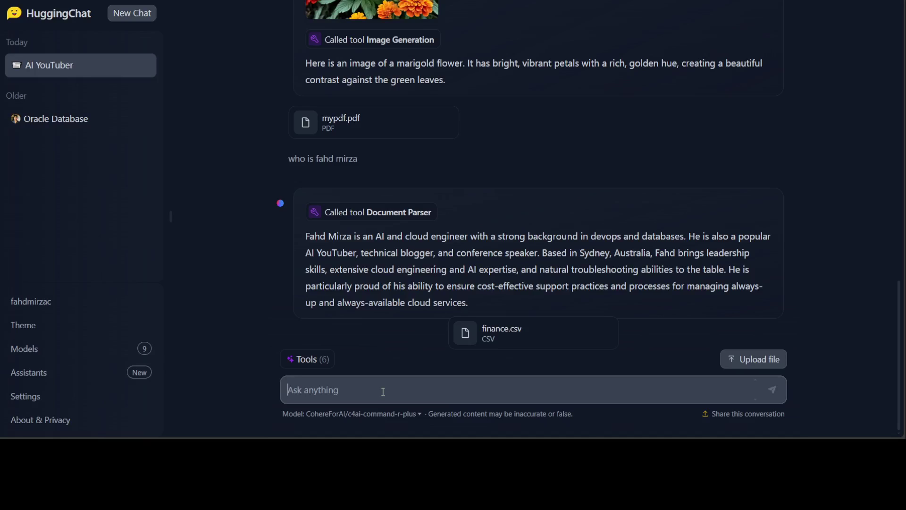
text(which product is the most popular in terms of sales)
key(Return)
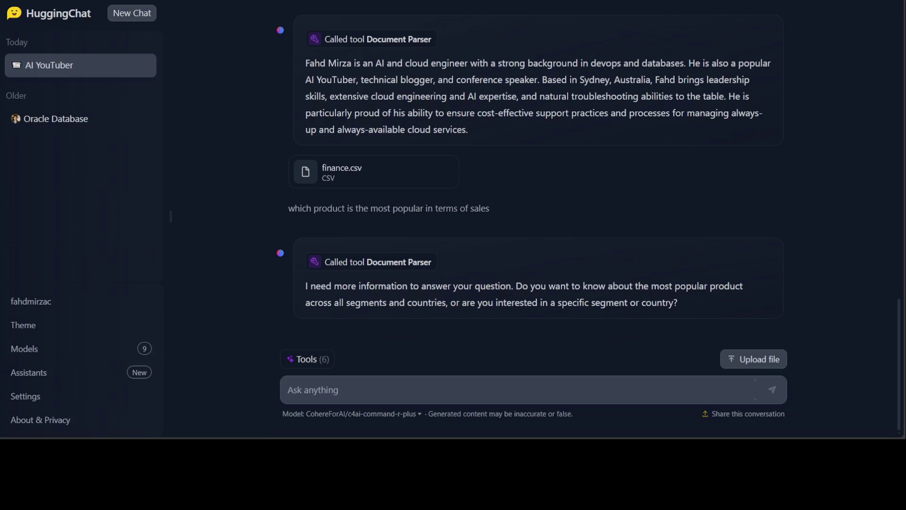
Step: Ask what the person's personal website is about, then select the reply describing its AI and cloud topics
click(343, 392)
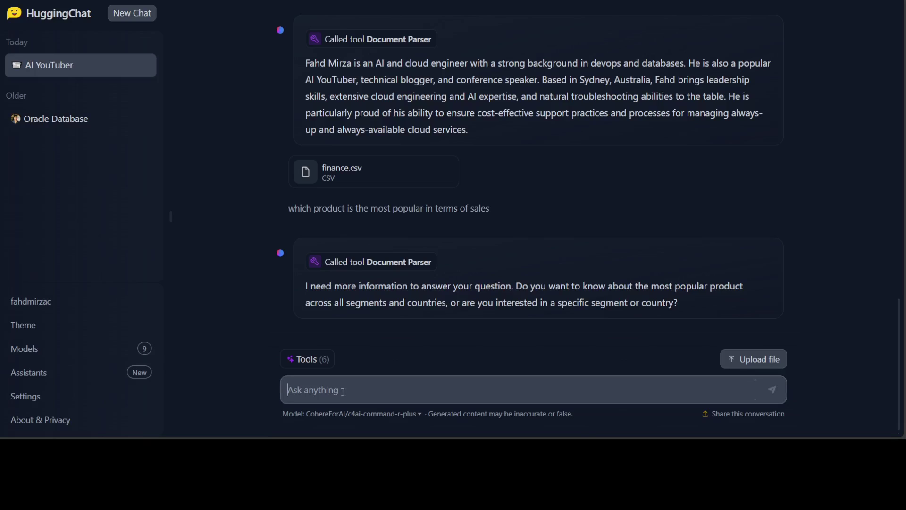
text(what is the subject of )
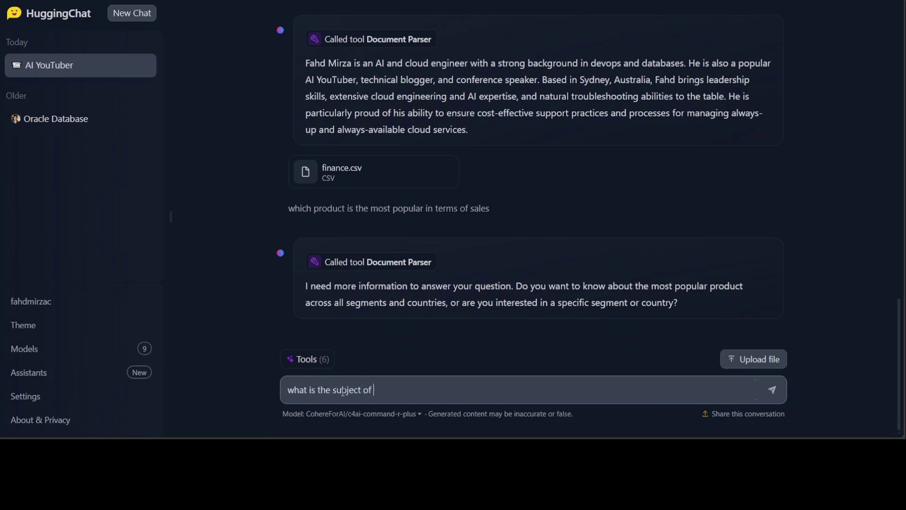
text(fahdmirza.com)
key(Return)
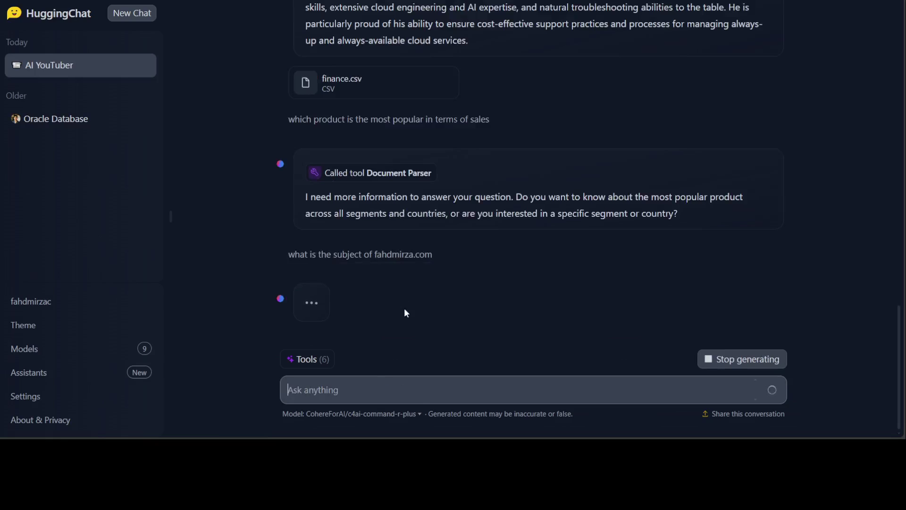
click(309, 360)
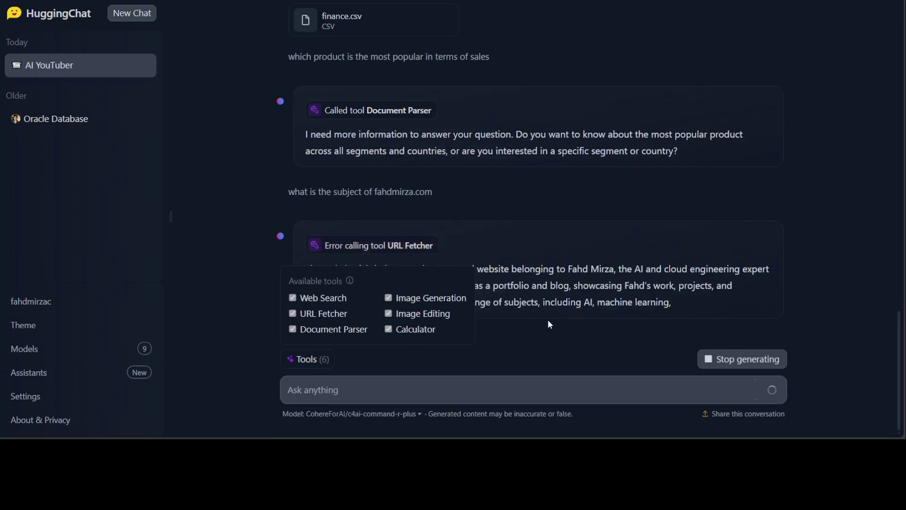
click(234, 287)
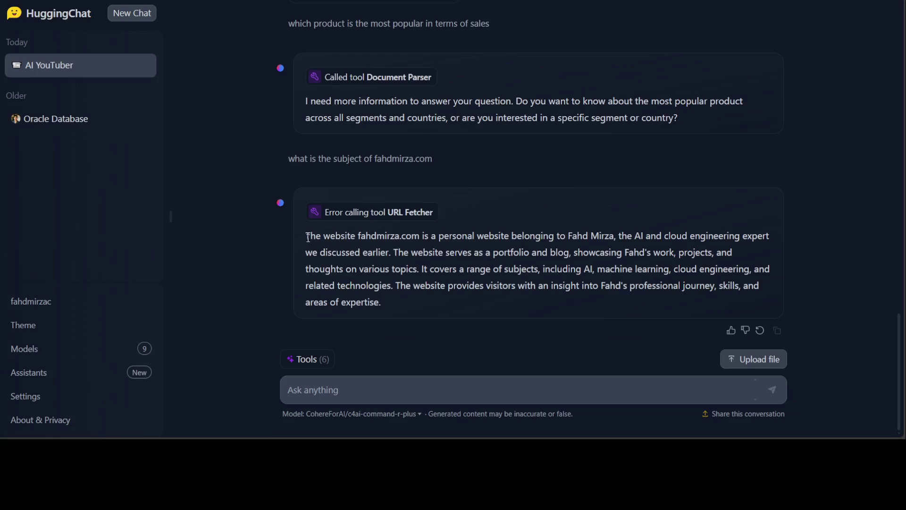
drag(303, 233, 417, 301)
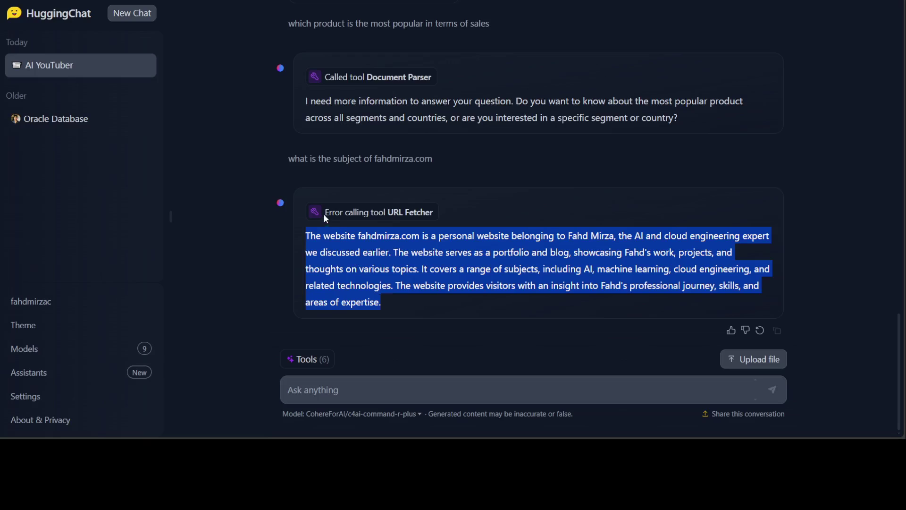